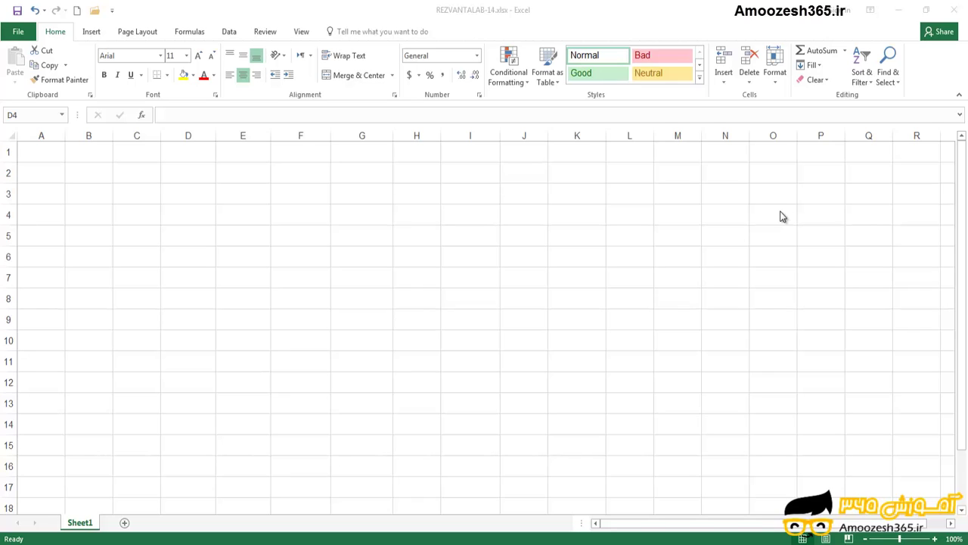
# Enter the formula =-3^2 in cell C3
pyautogui.click(134, 195)
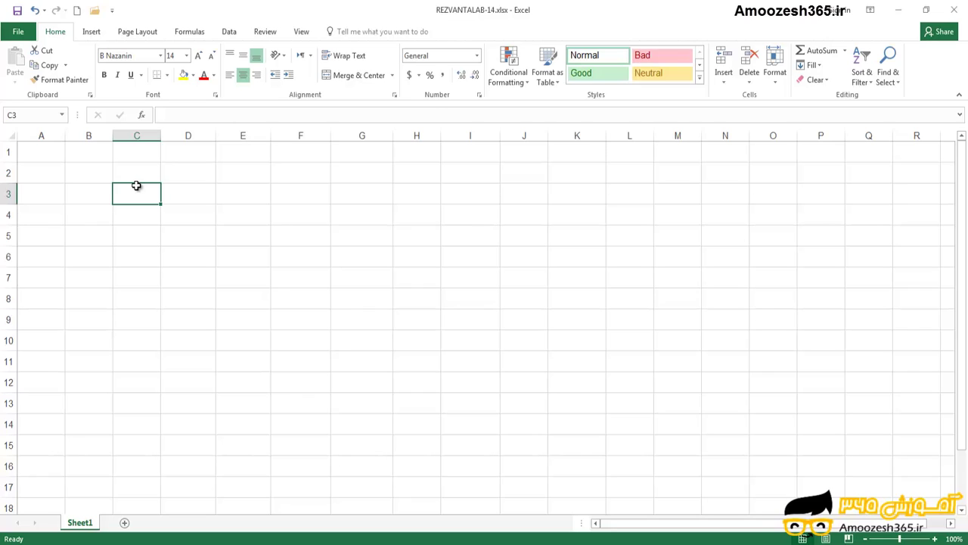
pyautogui.write('=')
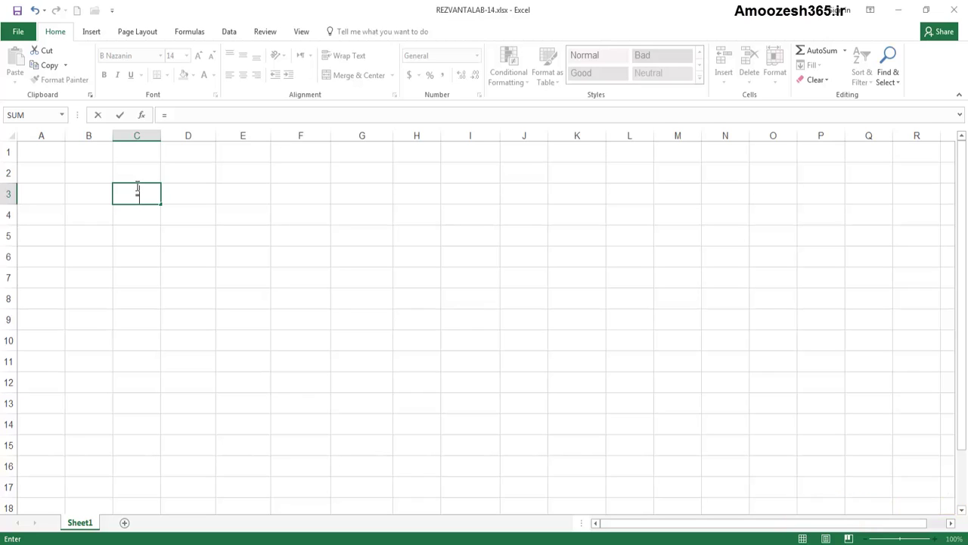
pyautogui.write('-3')
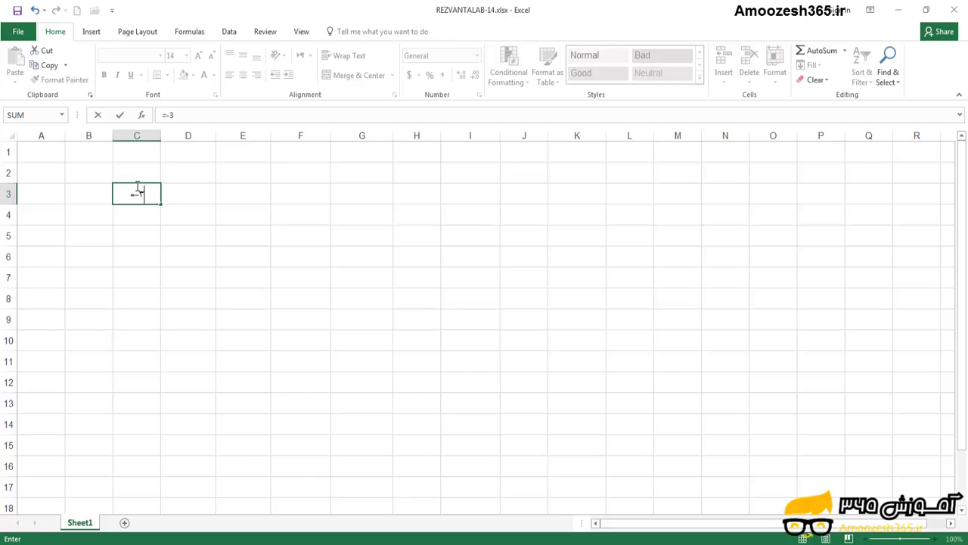
pyautogui.write('^2')
pyautogui.press('Return')
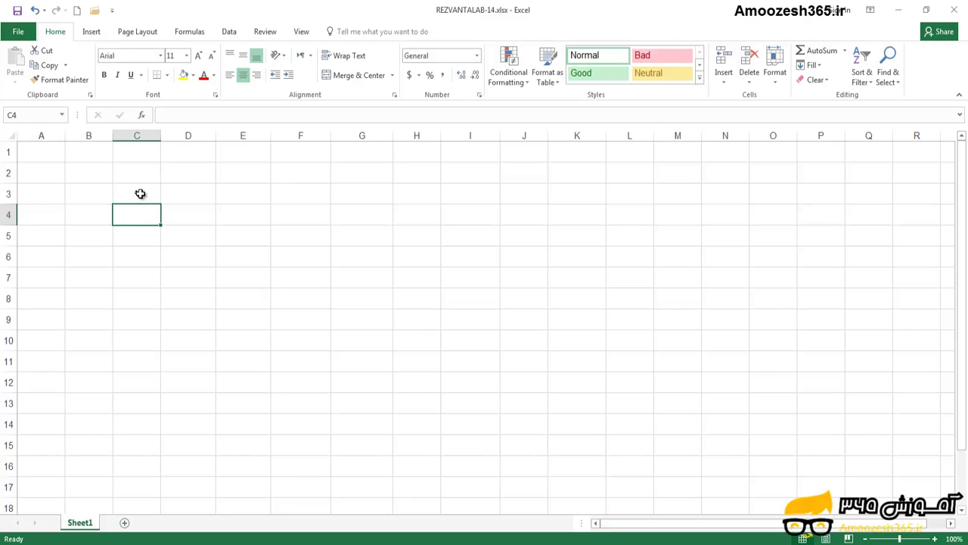
# Inspect which part of the formula in C3 is calculated first with Evaluate Formula, and close the dialog
pyautogui.click(140, 194)
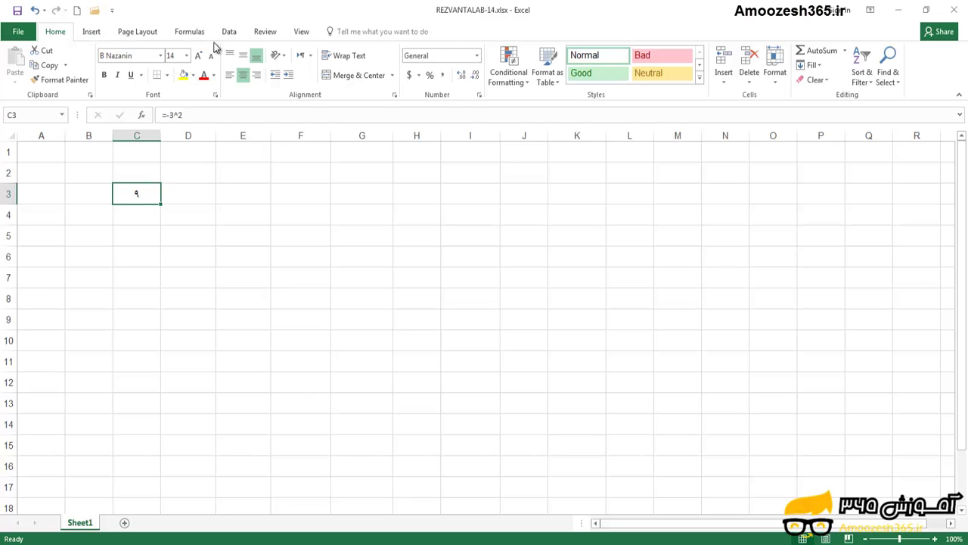
pyautogui.click(188, 35)
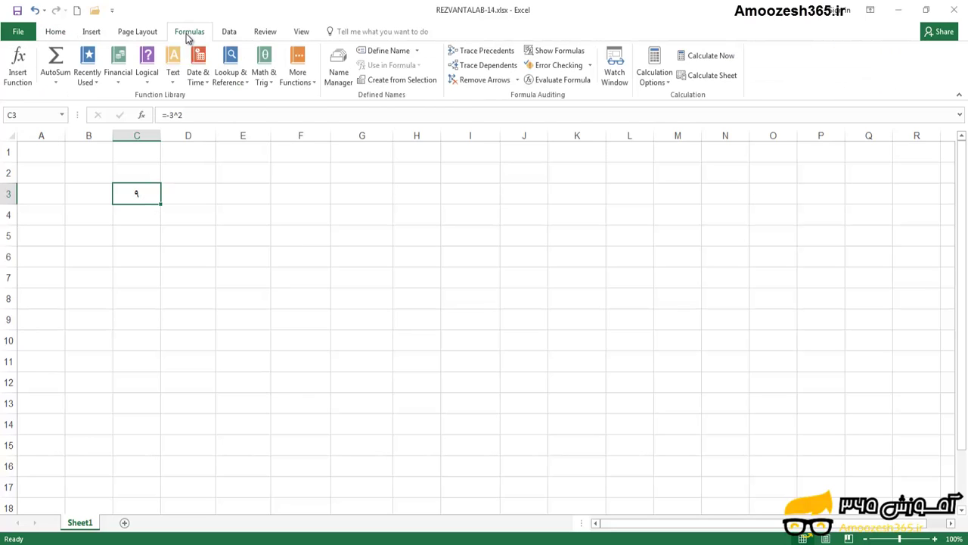
pyautogui.click(546, 82)
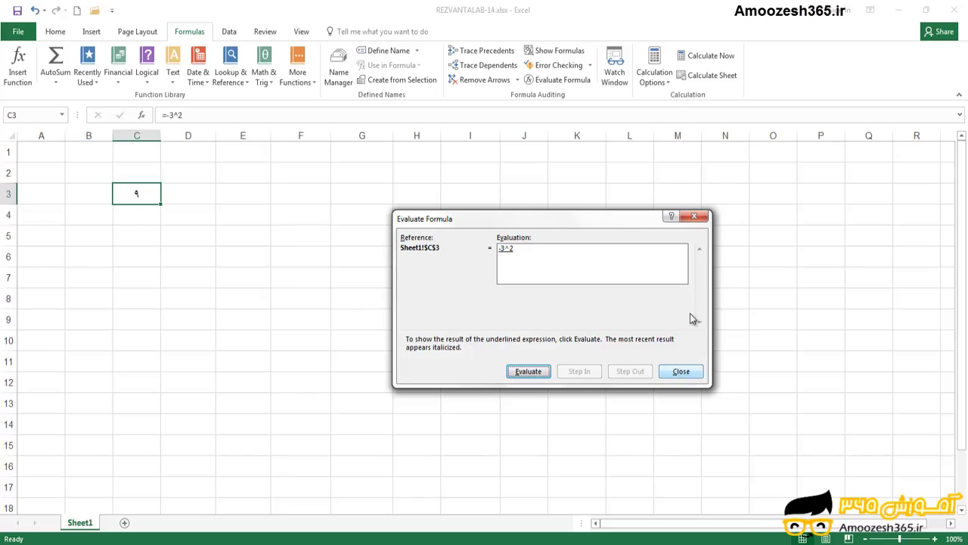
pyautogui.click(681, 371)
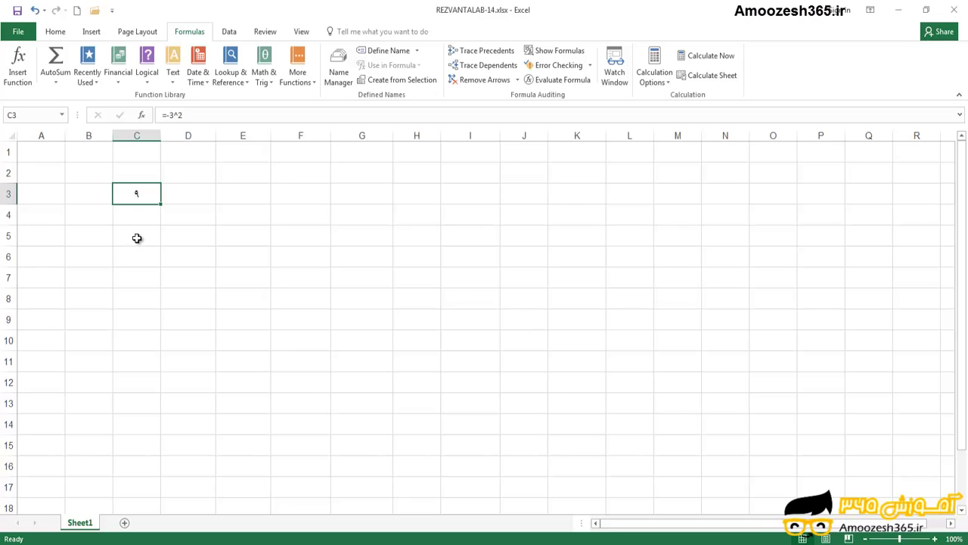
# Enter the formula =-(3^2) in cell C5 and reselect the cell to show its formula
pyautogui.click(137, 238)
pyautogui.write('=')
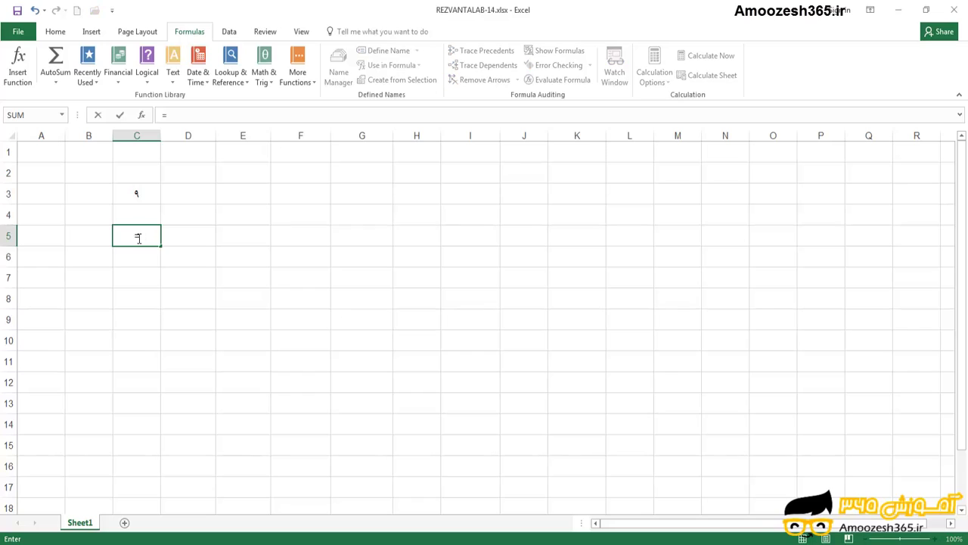
pyautogui.write('-')
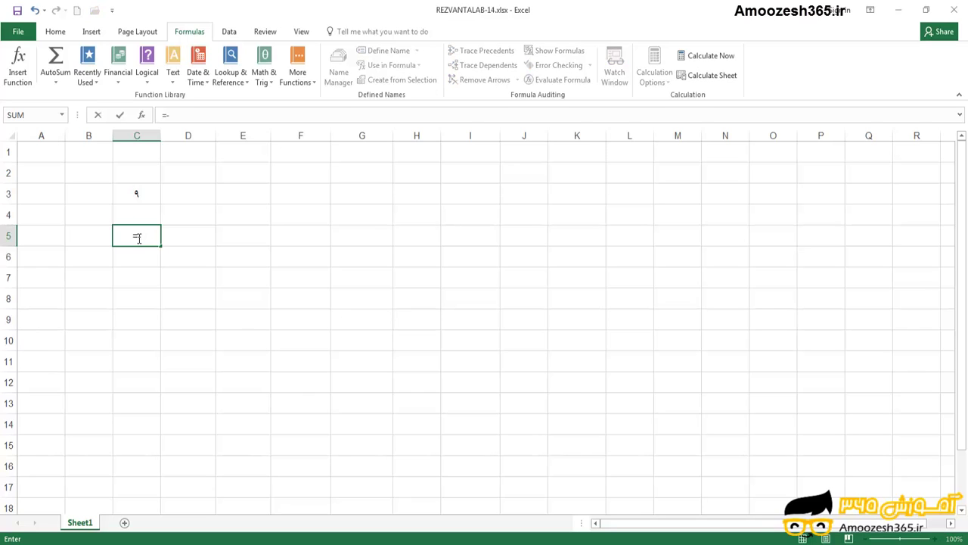
pyautogui.write('(3^2)')
pyautogui.press('Return')
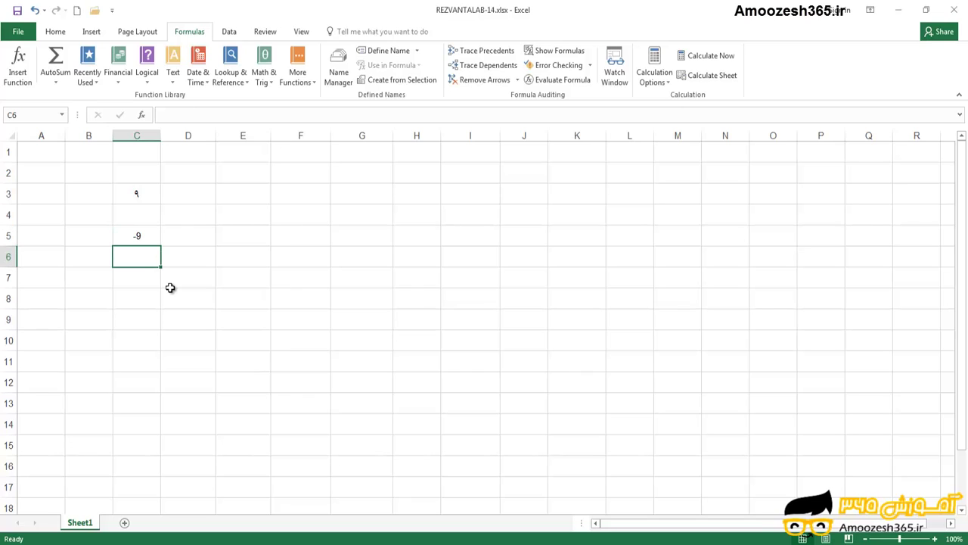
pyautogui.click(141, 234)
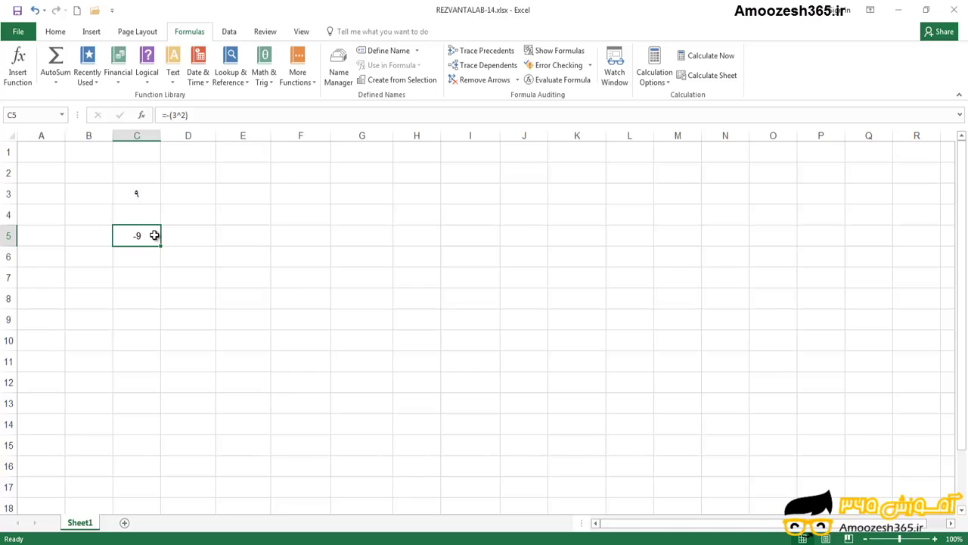
# Enter the formula =100-3^2 in cell E3
pyautogui.click(253, 195)
pyautogui.write('100')
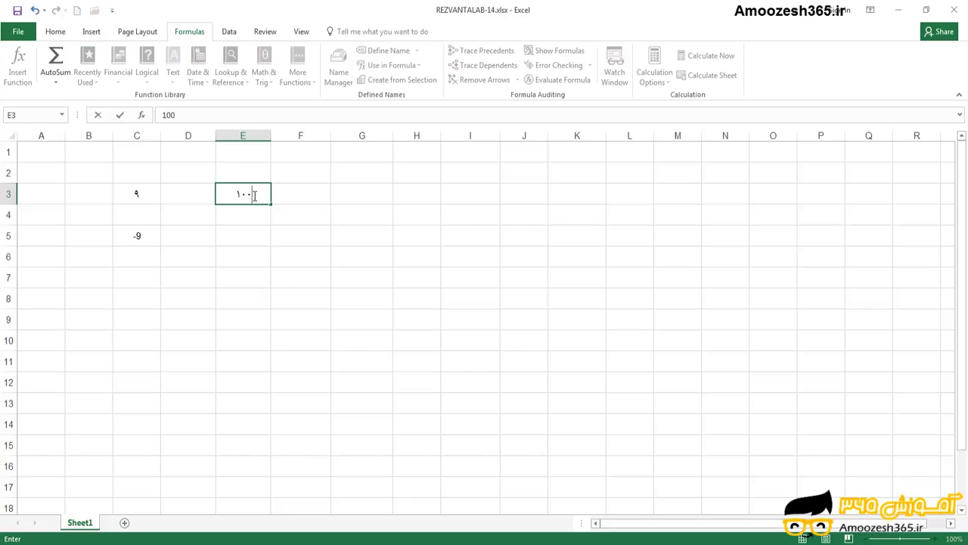
pyautogui.press('BackSpace')
pyautogui.press('BackSpace')
pyautogui.press('BackSpace')
pyautogui.write('=')
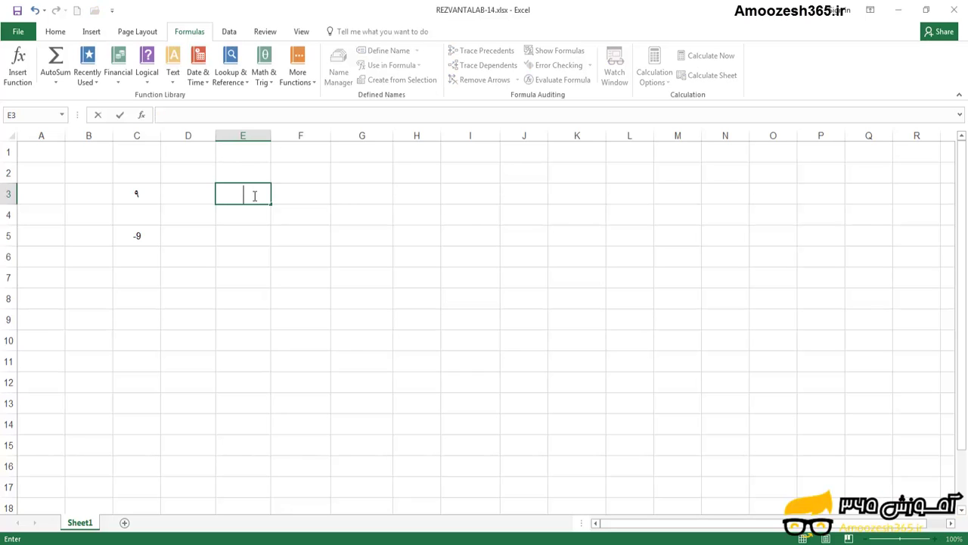
pyautogui.write('100')
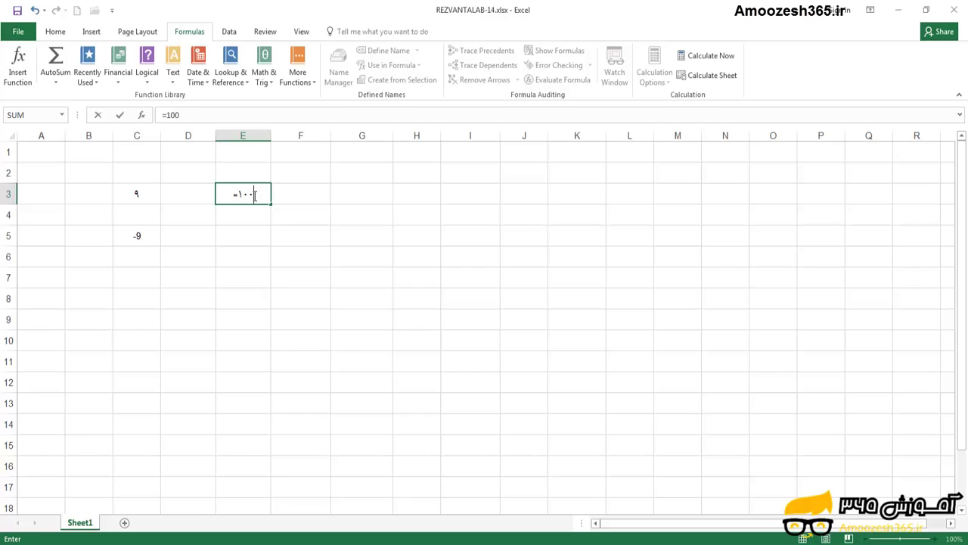
pyautogui.write('-3^2')
pyautogui.press('Return')
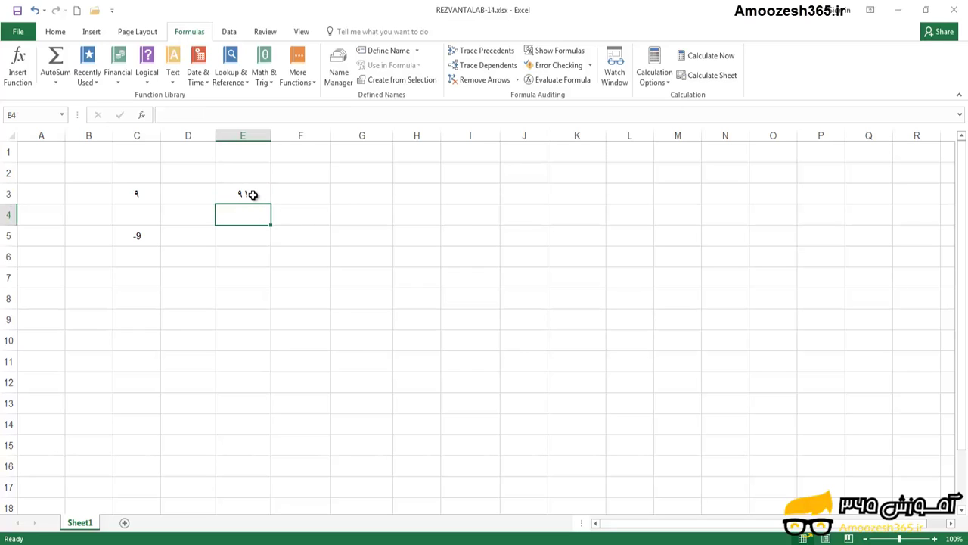
# Inspect the calculation order of the subtraction formula in E3 with Evaluate Formula, and close the dialog
pyautogui.click(253, 195)
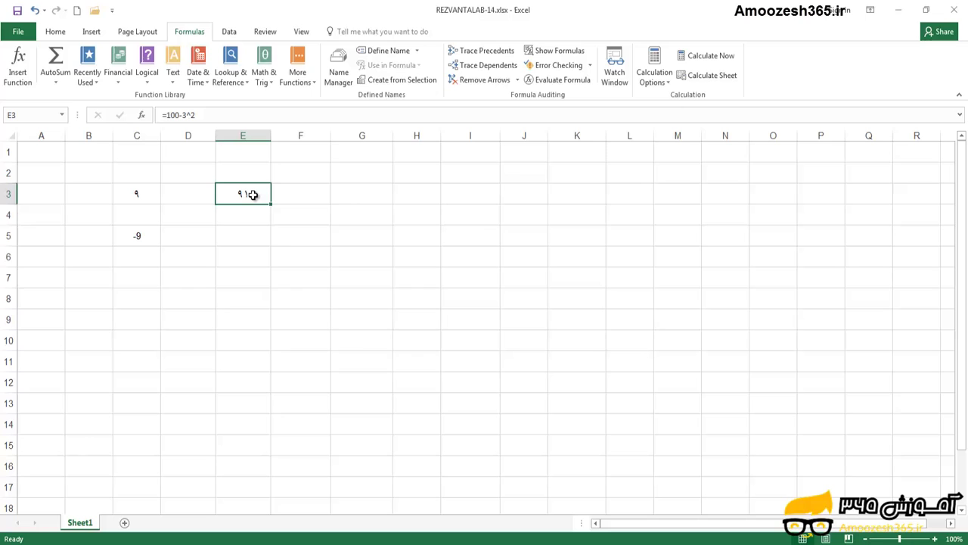
pyautogui.click(546, 81)
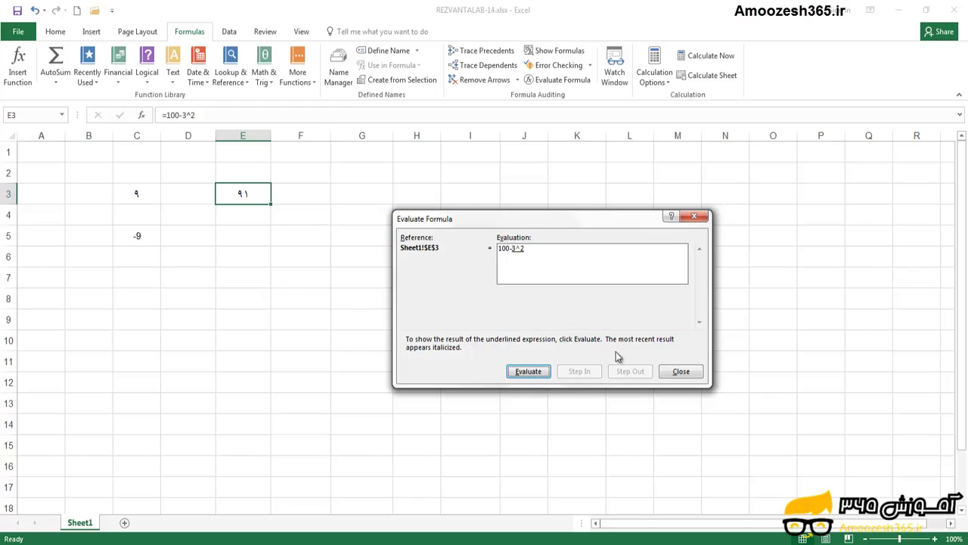
pyautogui.click(680, 371)
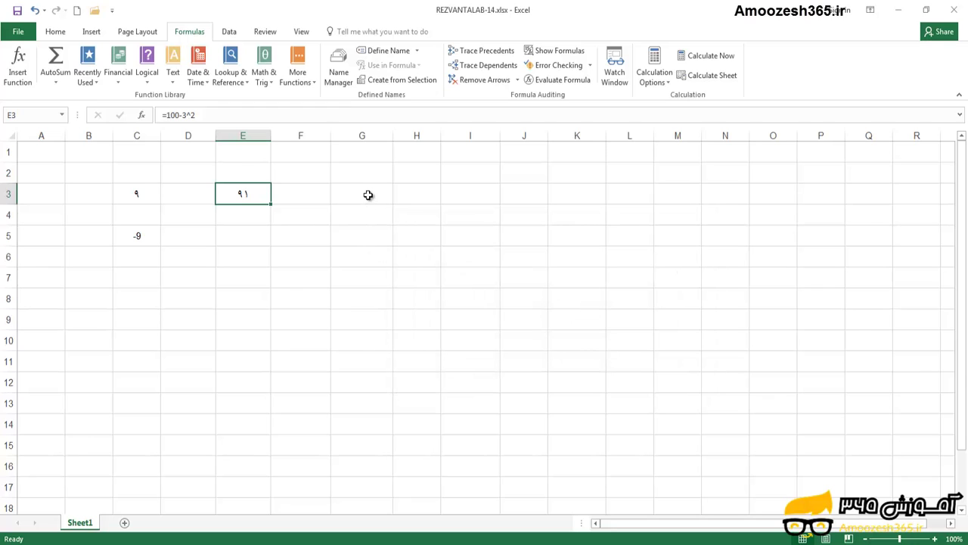
# Enter the formula =100+(-3^2) in cell G3
pyautogui.click(368, 195)
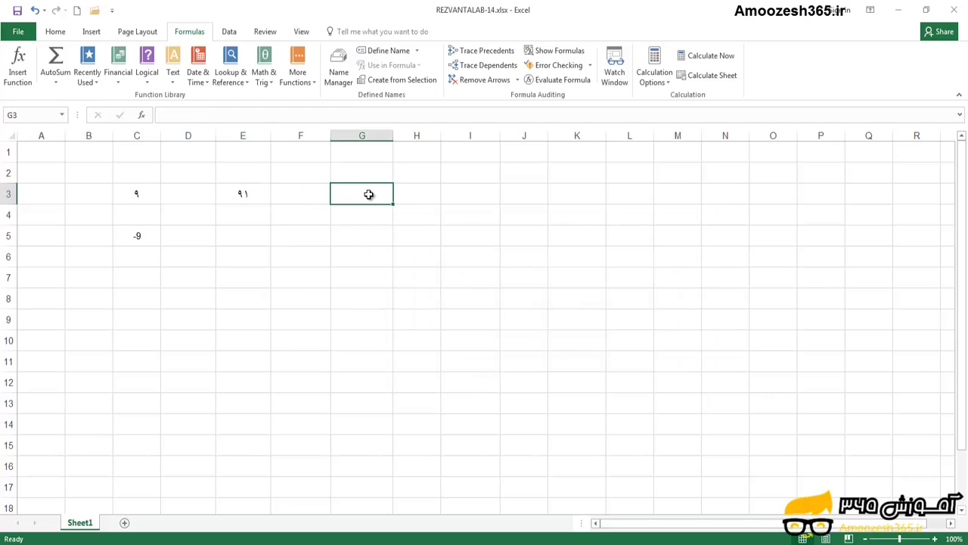
pyautogui.write('100')
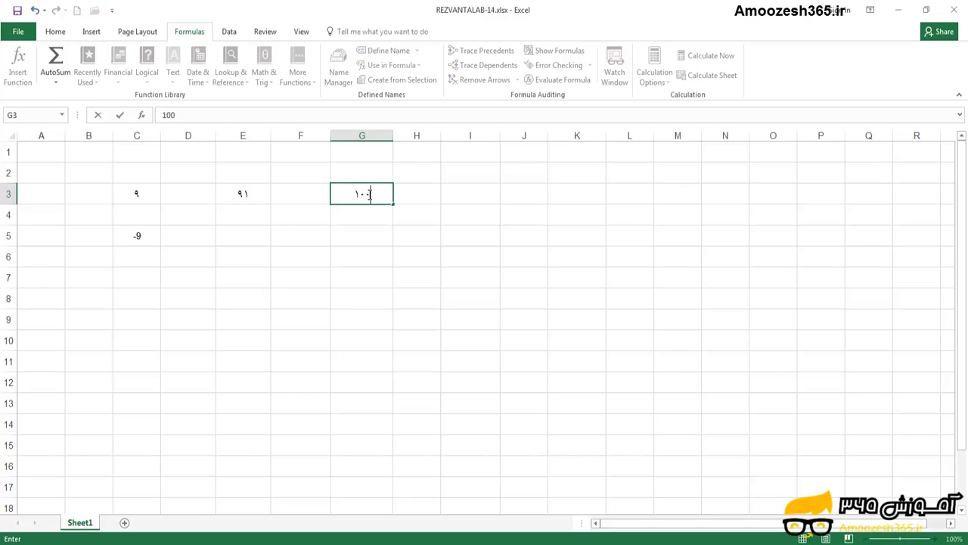
pyautogui.press('BackSpace')
pyautogui.press('BackSpace')
pyautogui.press('BackSpace')
pyautogui.write('=100')
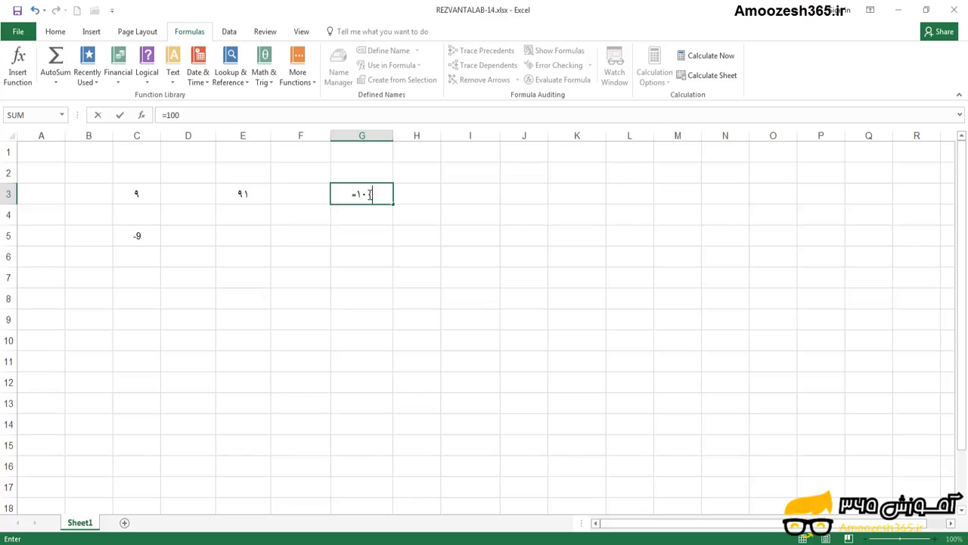
pyautogui.write('+(-3^2)')
pyautogui.press('Return')
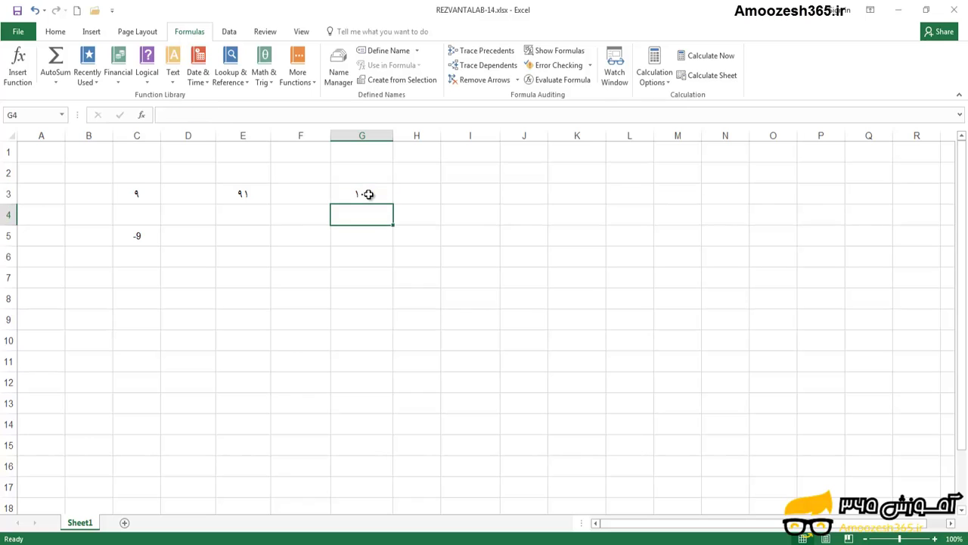
# Inspect the calculation order of the addition formula in G3 with Evaluate Formula, and close the dialog
pyautogui.click(379, 197)
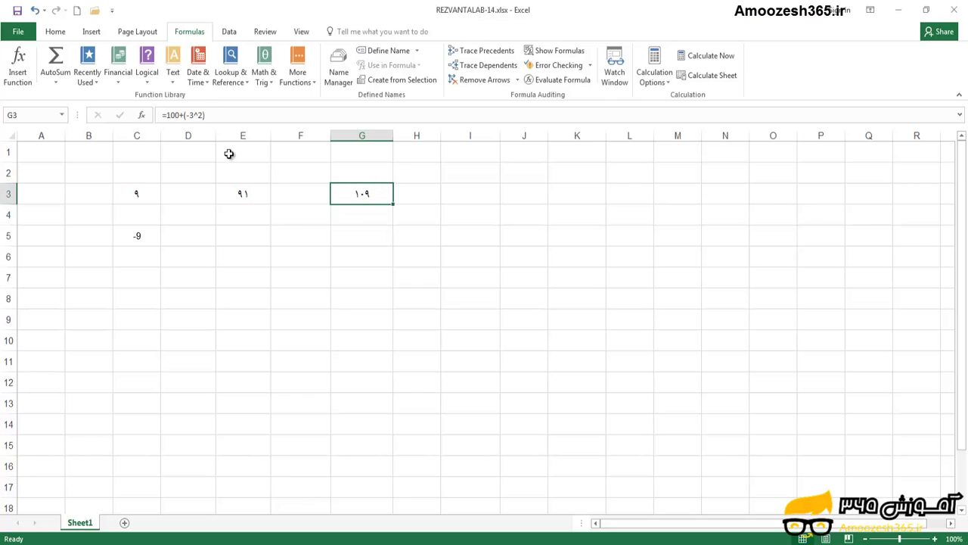
pyautogui.click(560, 80)
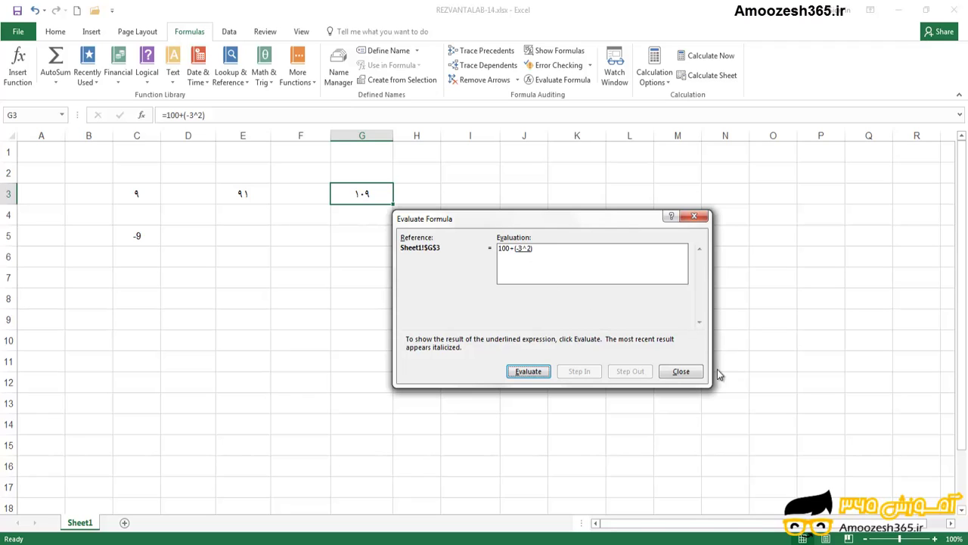
pyautogui.click(683, 371)
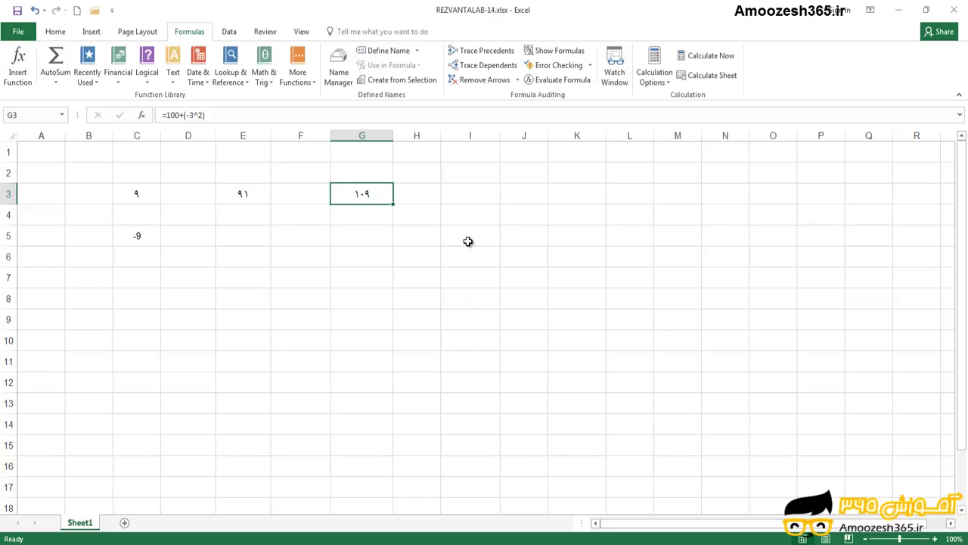
# Enter the formula =-3^3 in cell D3, next to the squared example, and reselect the cell
pyautogui.click(140, 193)
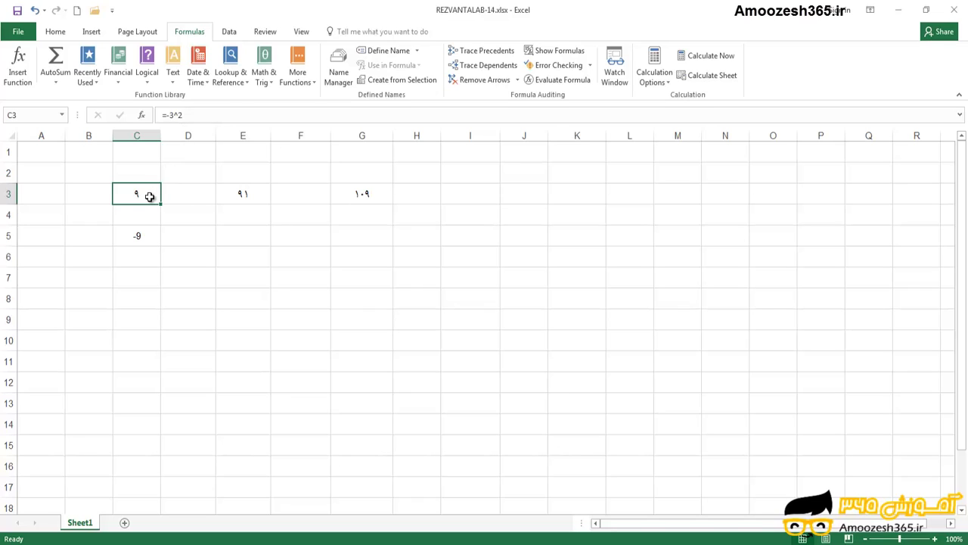
pyautogui.click(195, 194)
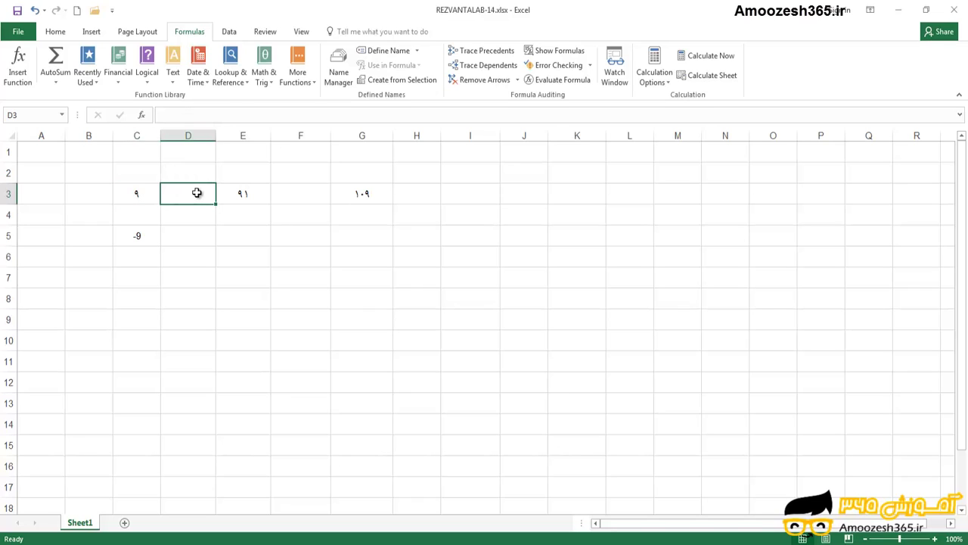
pyautogui.write('=')
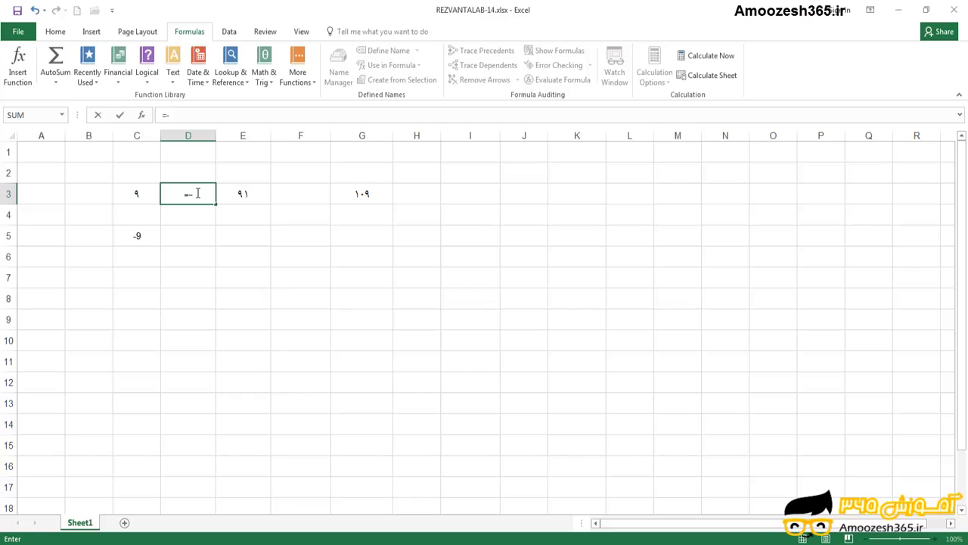
pyautogui.write('-3^3')
pyautogui.press('Return')
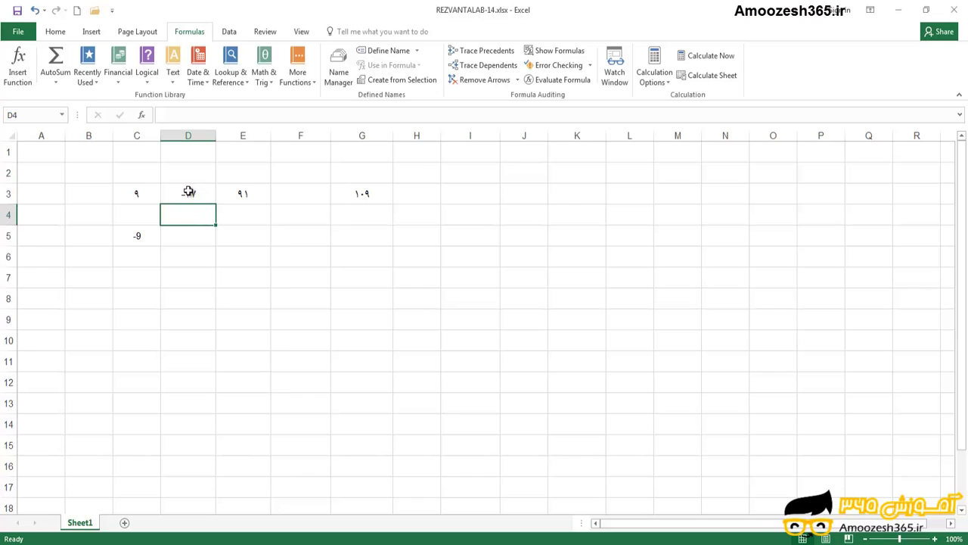
pyautogui.click(188, 192)
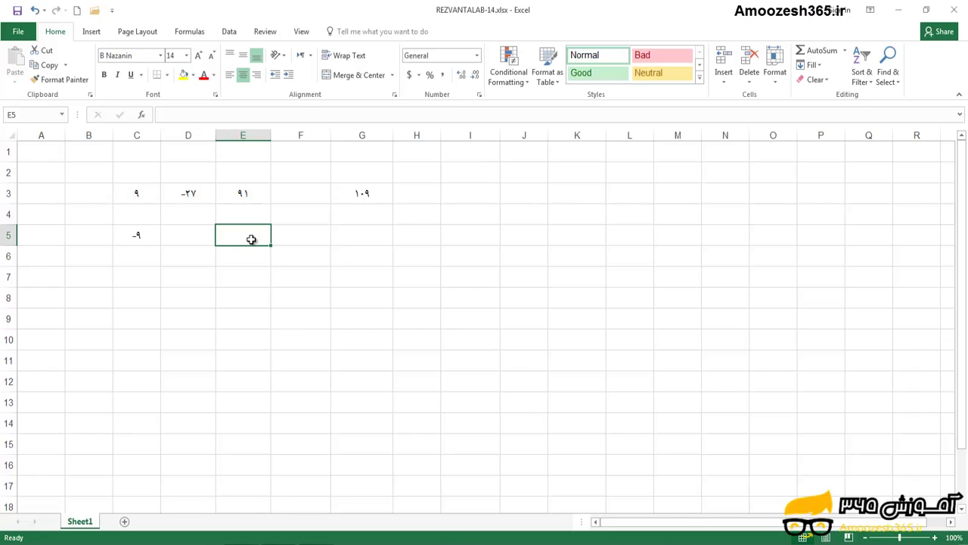
# Enter the formula =15+25*2 in cell E5 and reselect the cell to show its formula
pyautogui.write('=')
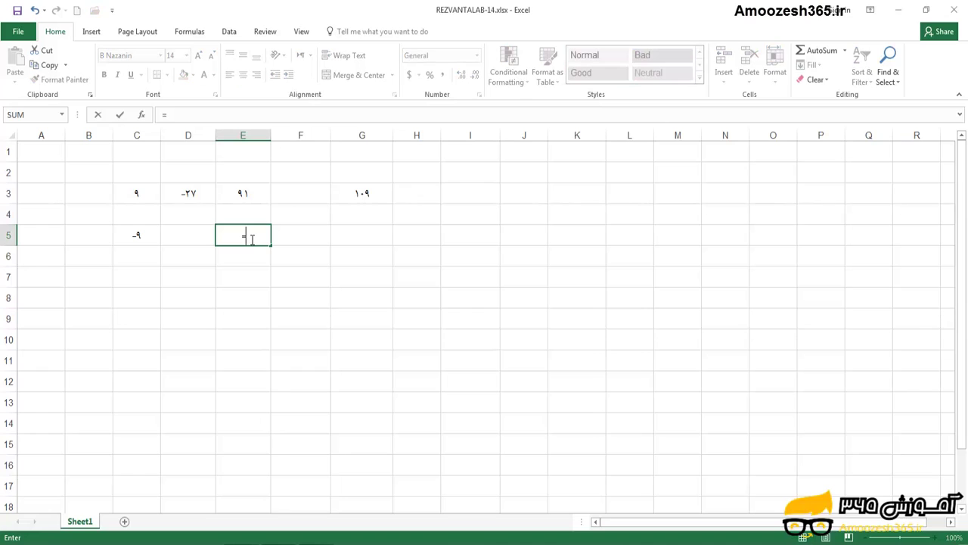
pyautogui.write('15+25*2')
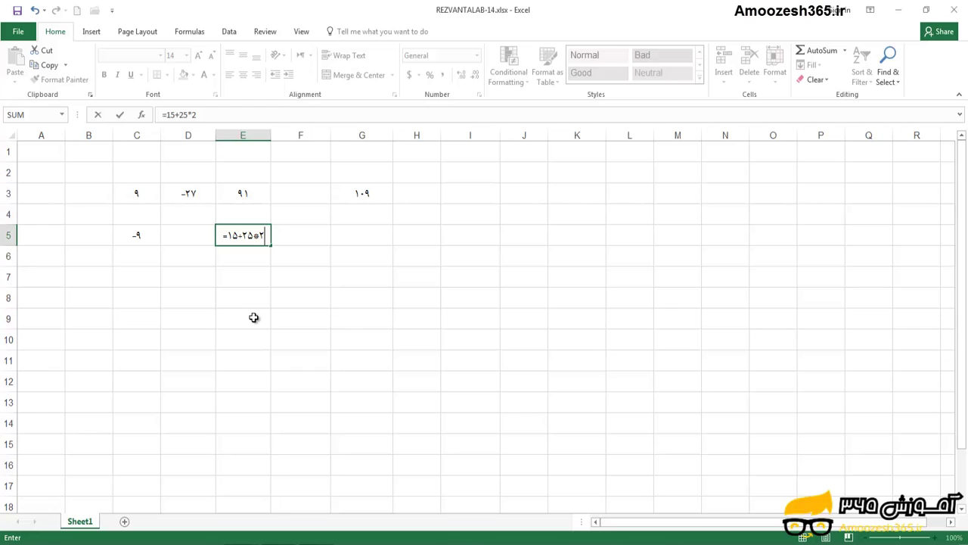
pyautogui.press('Return')
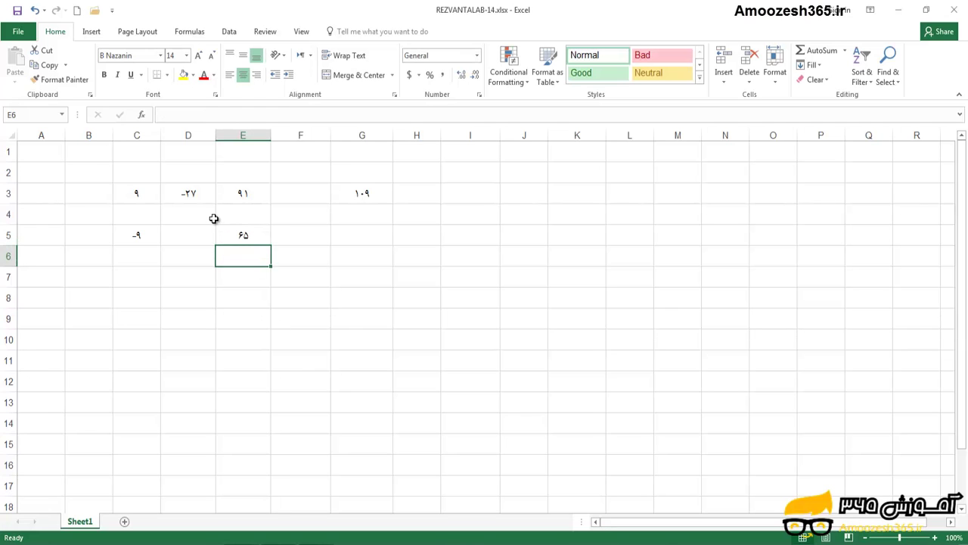
pyautogui.click(237, 236)
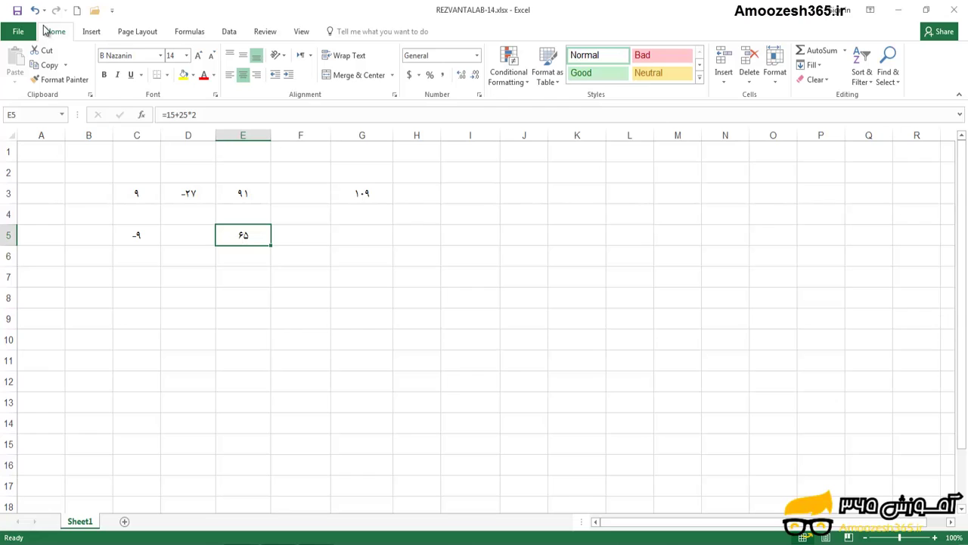
# Inspect the calculation order of the formula in E5 with Evaluate Formula, and close the dialog
pyautogui.click(189, 31)
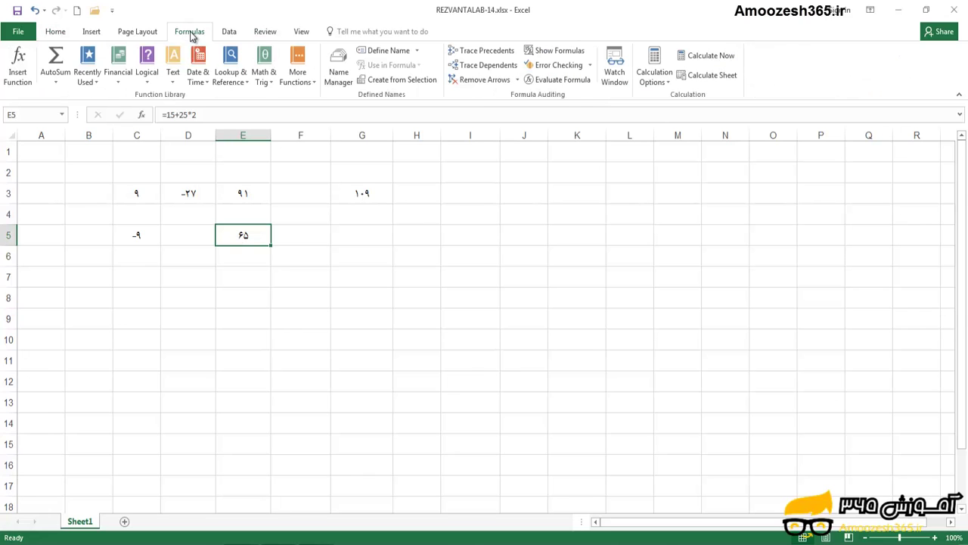
pyautogui.click(552, 81)
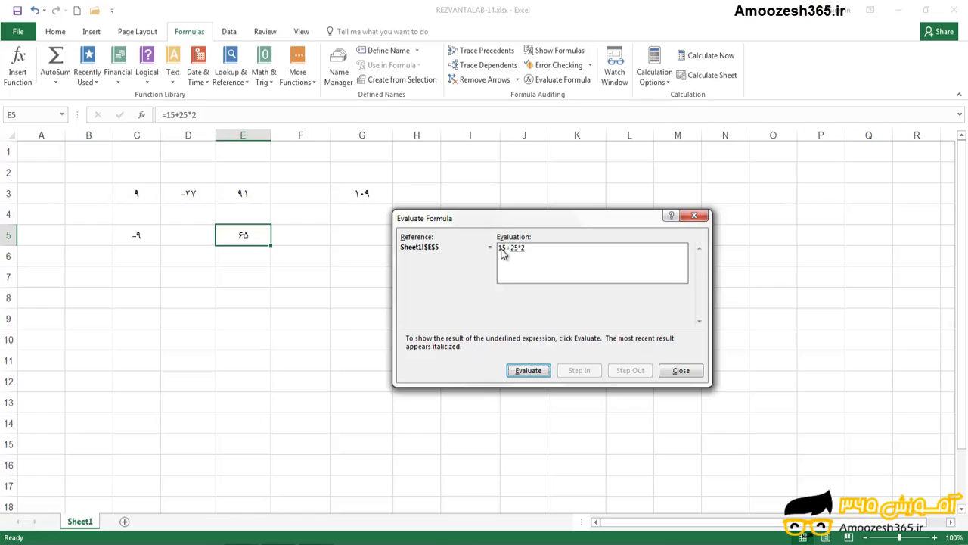
pyautogui.click(680, 370)
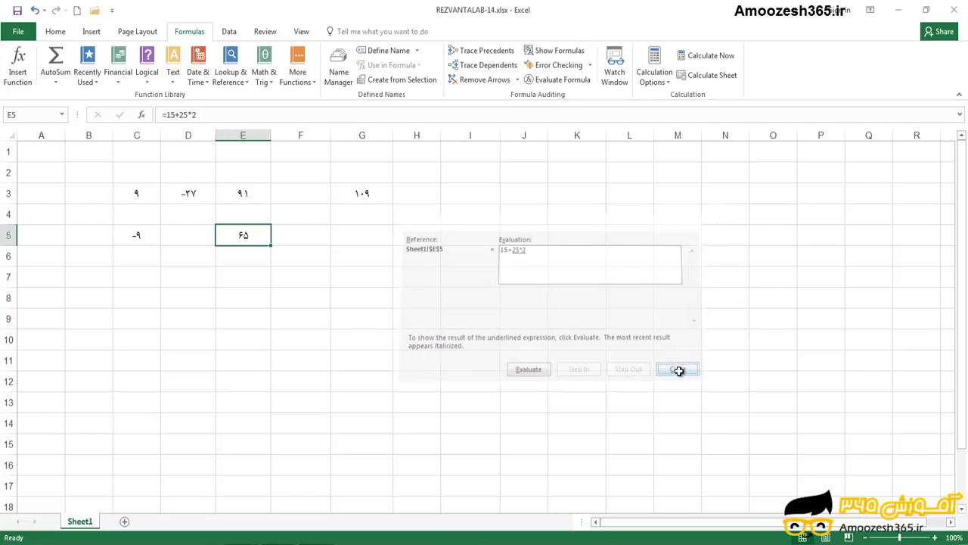
# Enter the formula =(15+25)*2 in cell E7
pyautogui.click(241, 278)
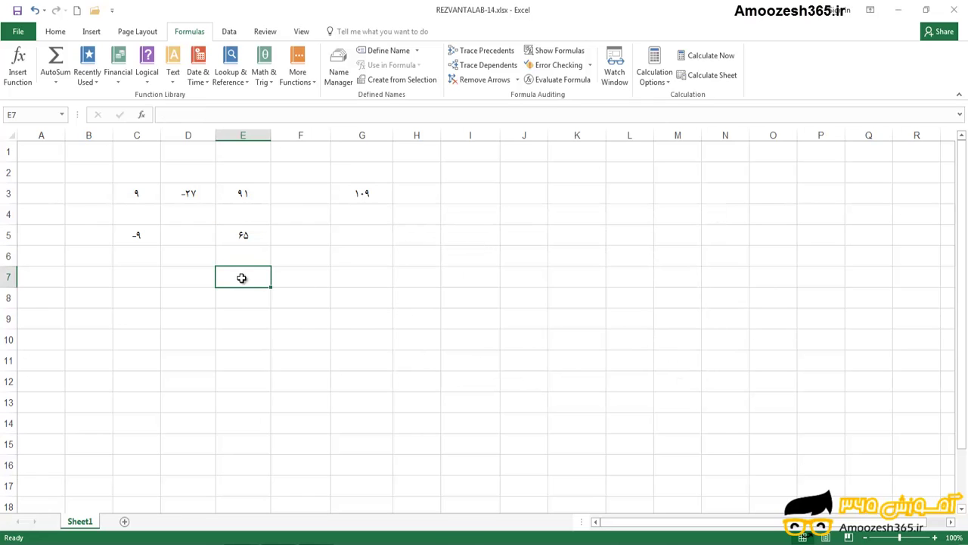
pyautogui.write('=')
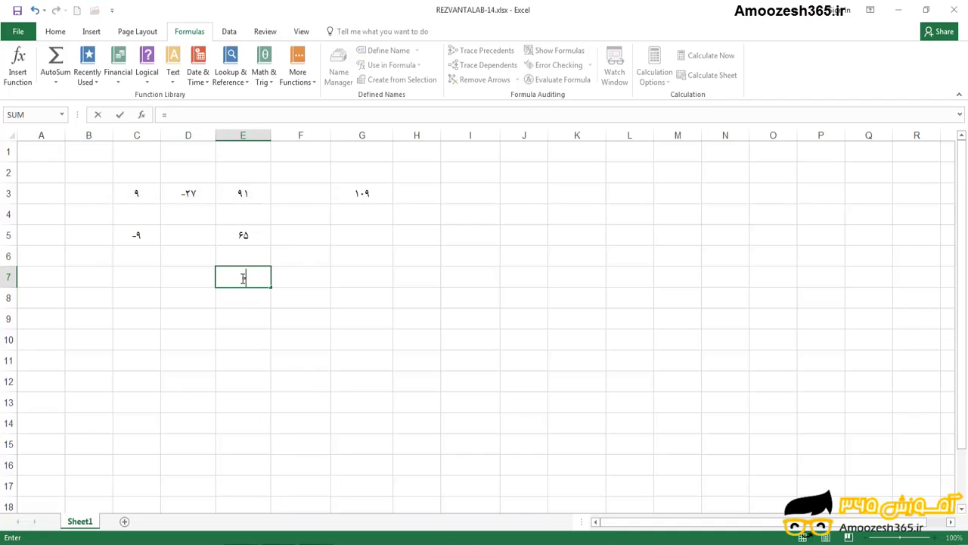
pyautogui.write('(')
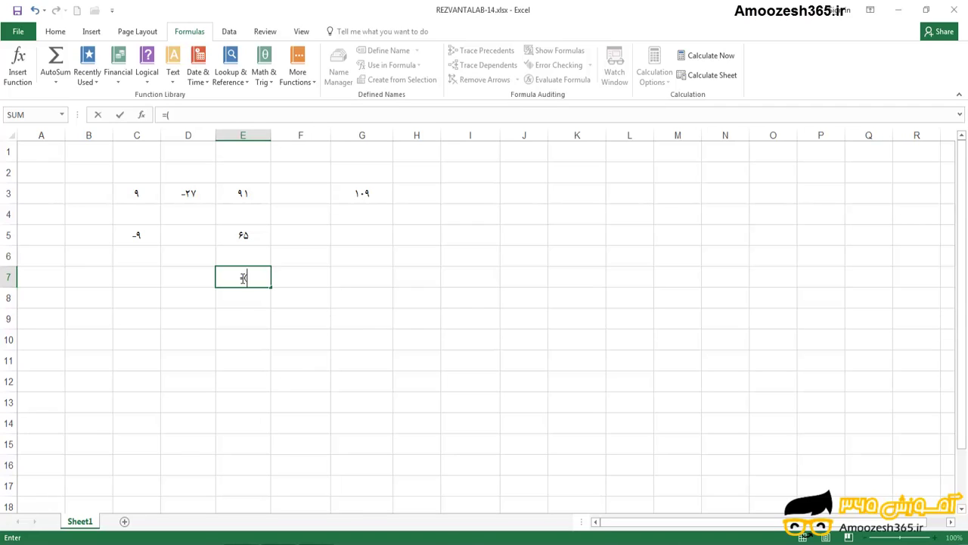
pyautogui.write('15+25')
pyautogui.write(')*2')
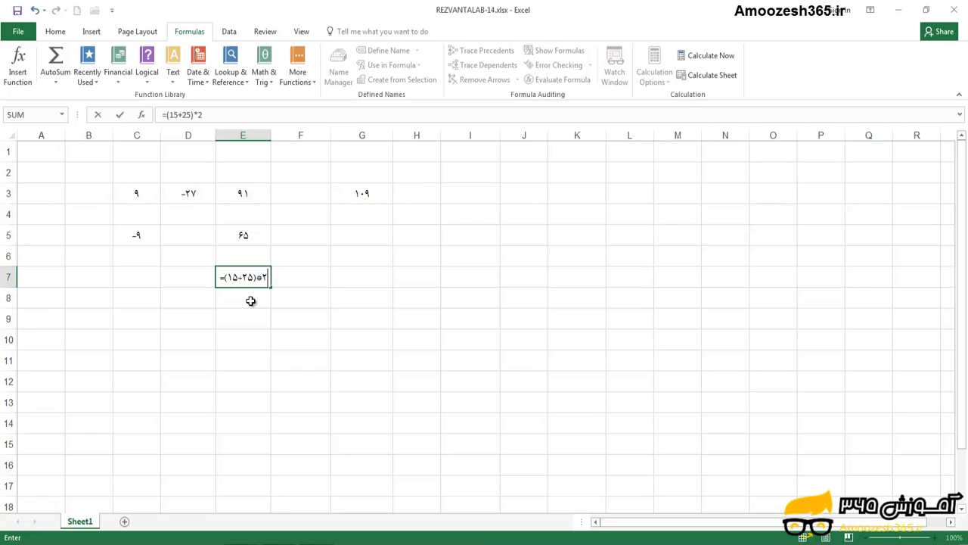
pyautogui.press('Return')
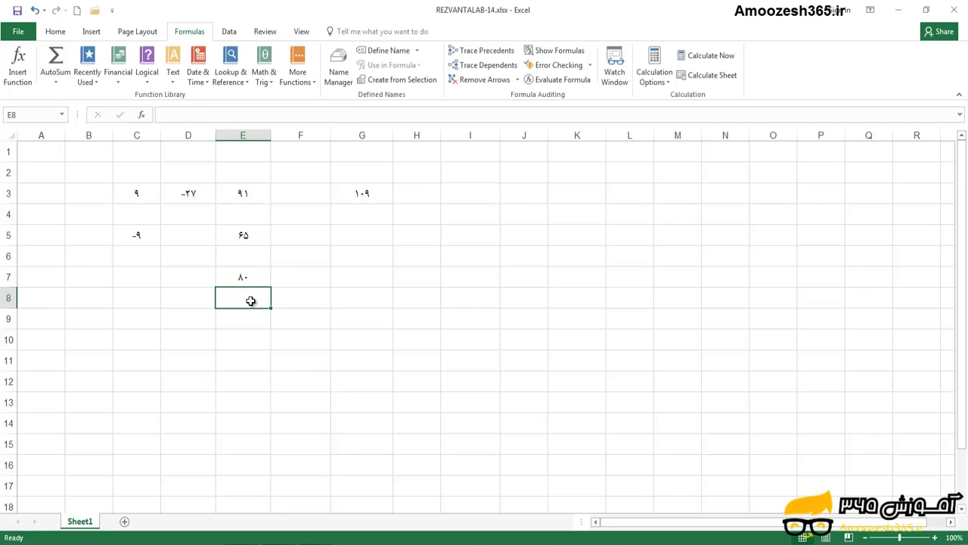
# Inspect the calculation order of the parenthesised formula in E7 with Evaluate Formula, and close the dialog
pyautogui.click(250, 277)
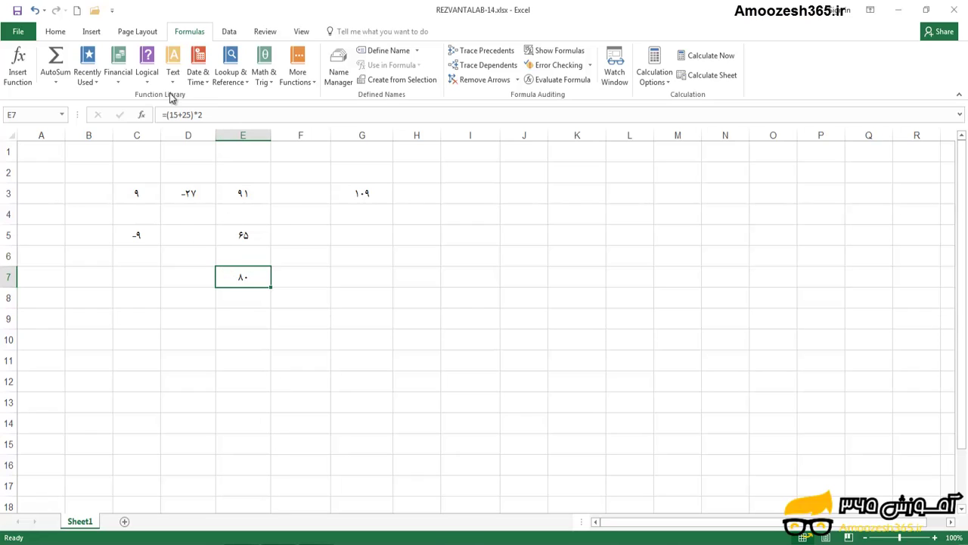
pyautogui.click(555, 81)
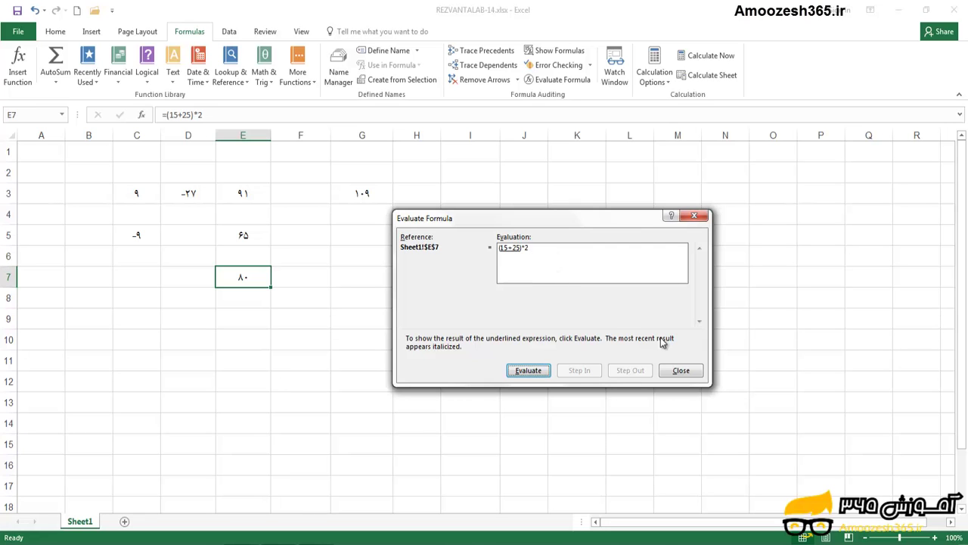
pyautogui.click(682, 372)
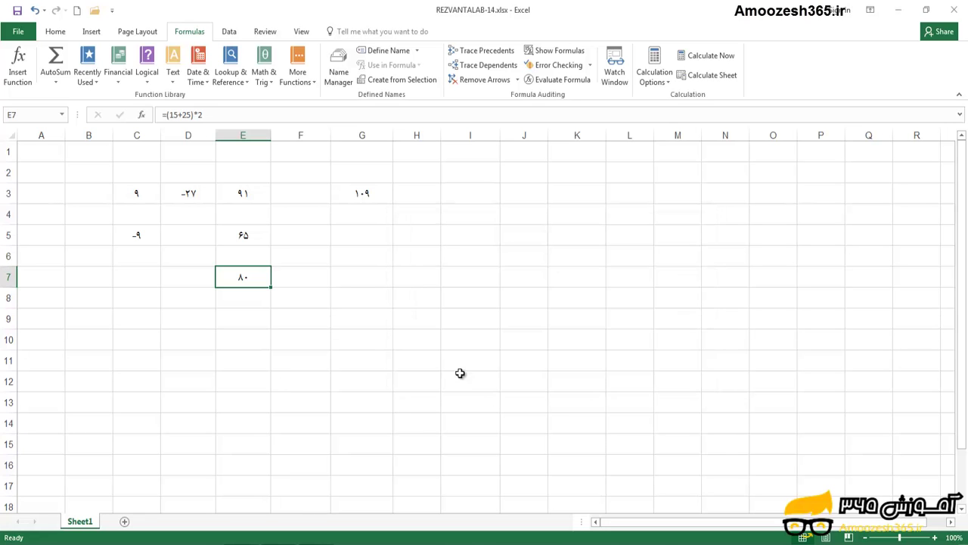